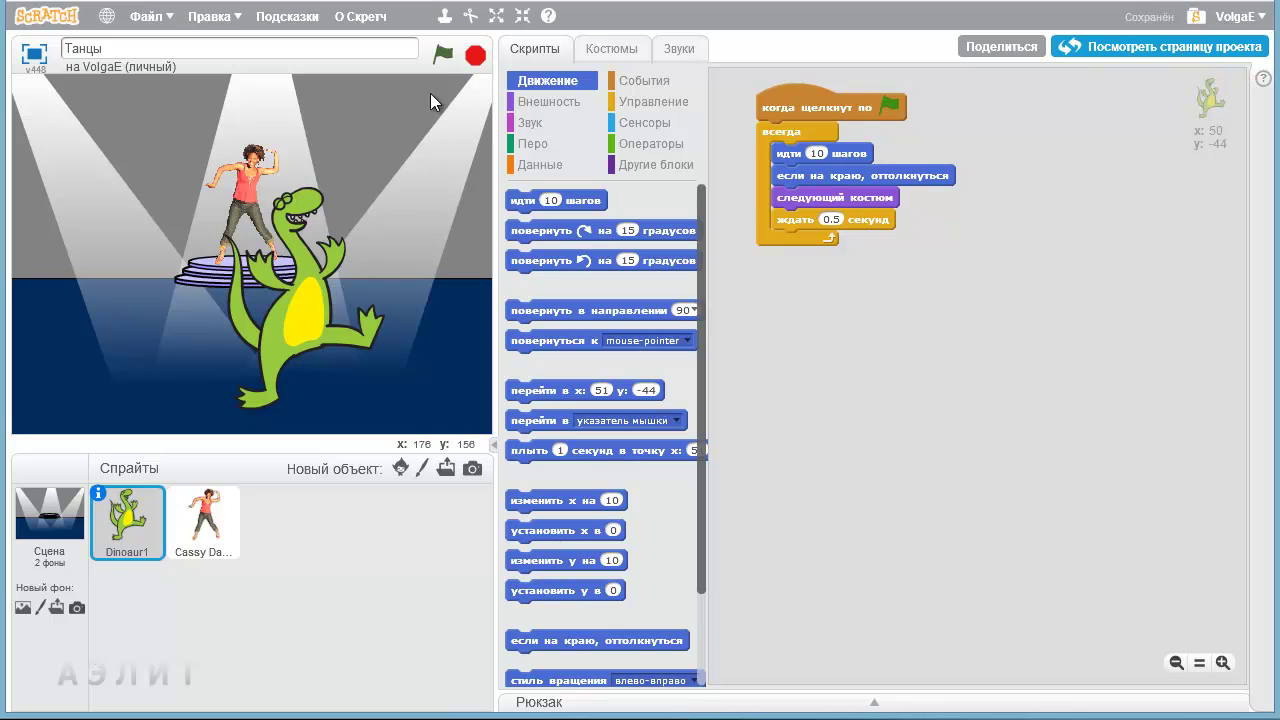
Run the dance project to preview the animation and stop it again.
left_click(445, 60)
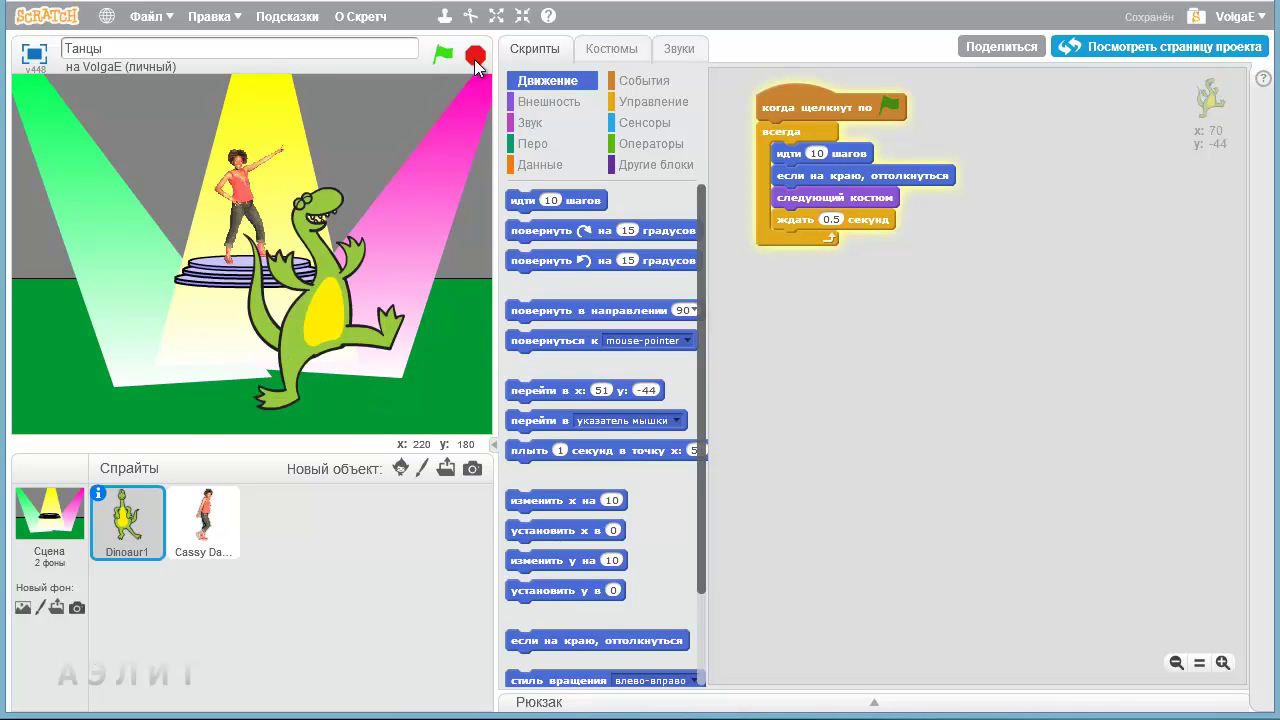
left_click(476, 58)
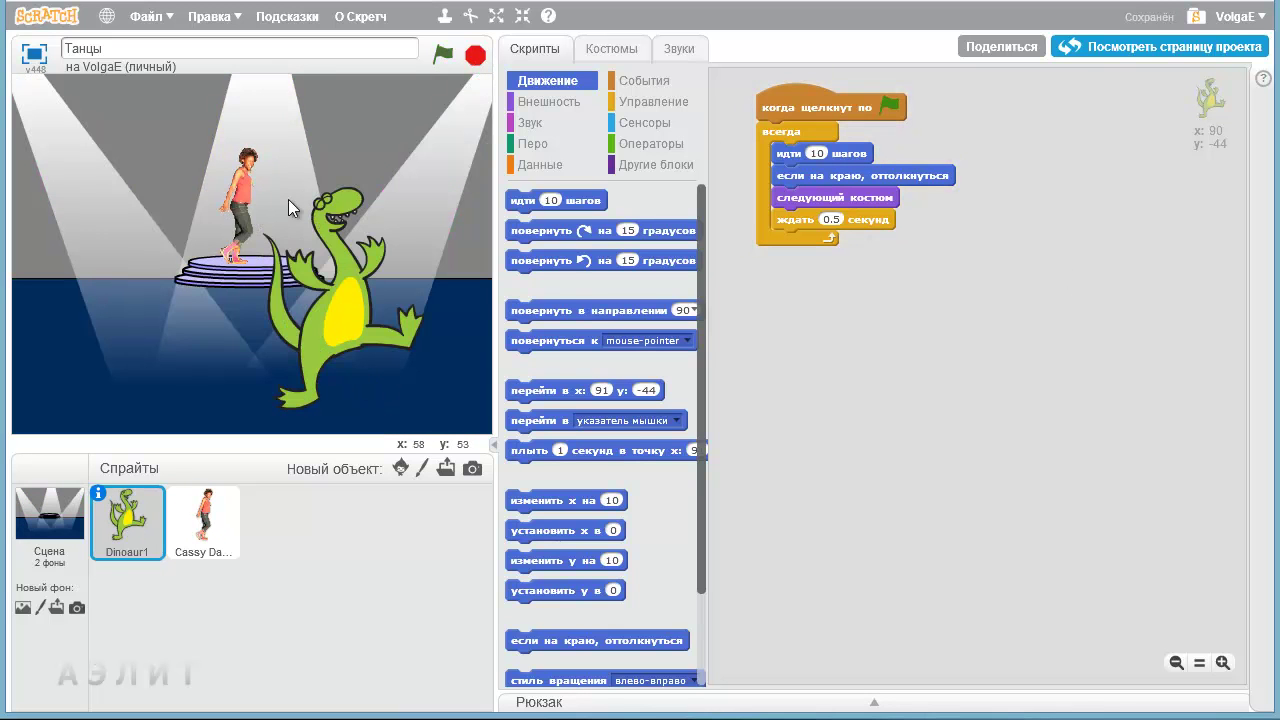
Examine the stage's scripts and compare its backdrops spotlight-stage2 and spotlight-stage3 in the paint editor.
left_click(52, 518)
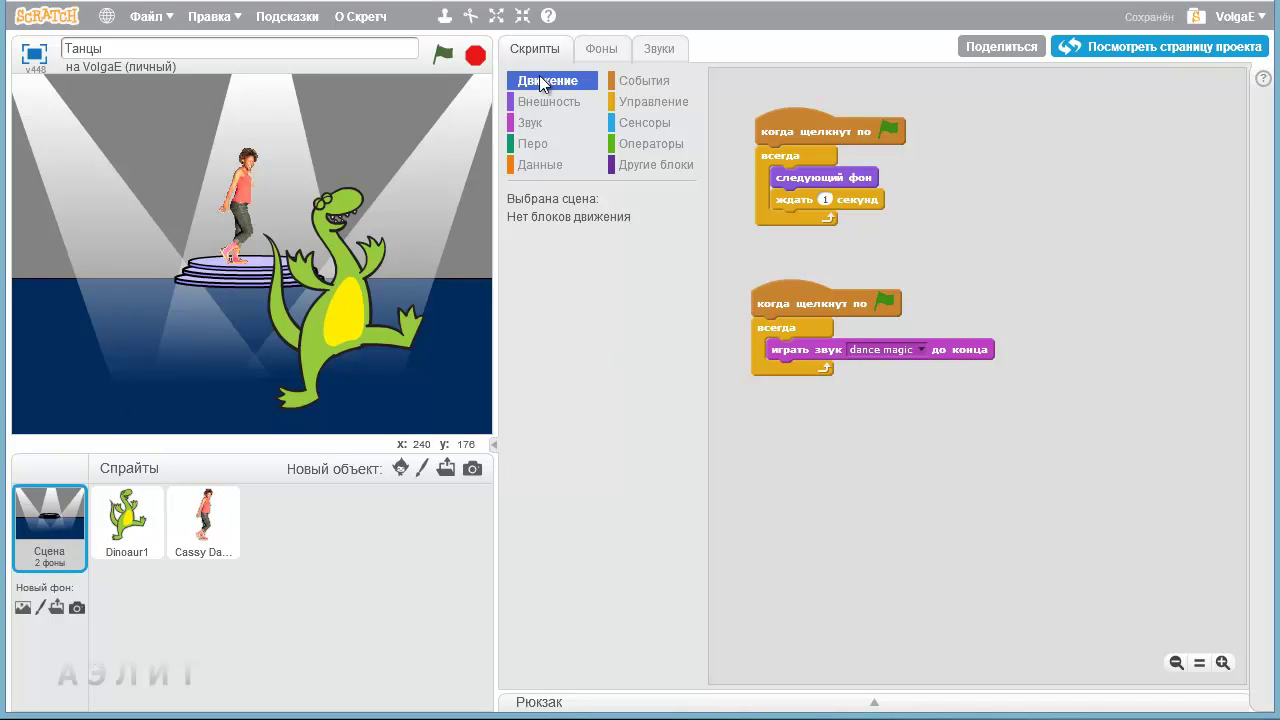
left_click(600, 49)
left_click(575, 262)
left_click(553, 168)
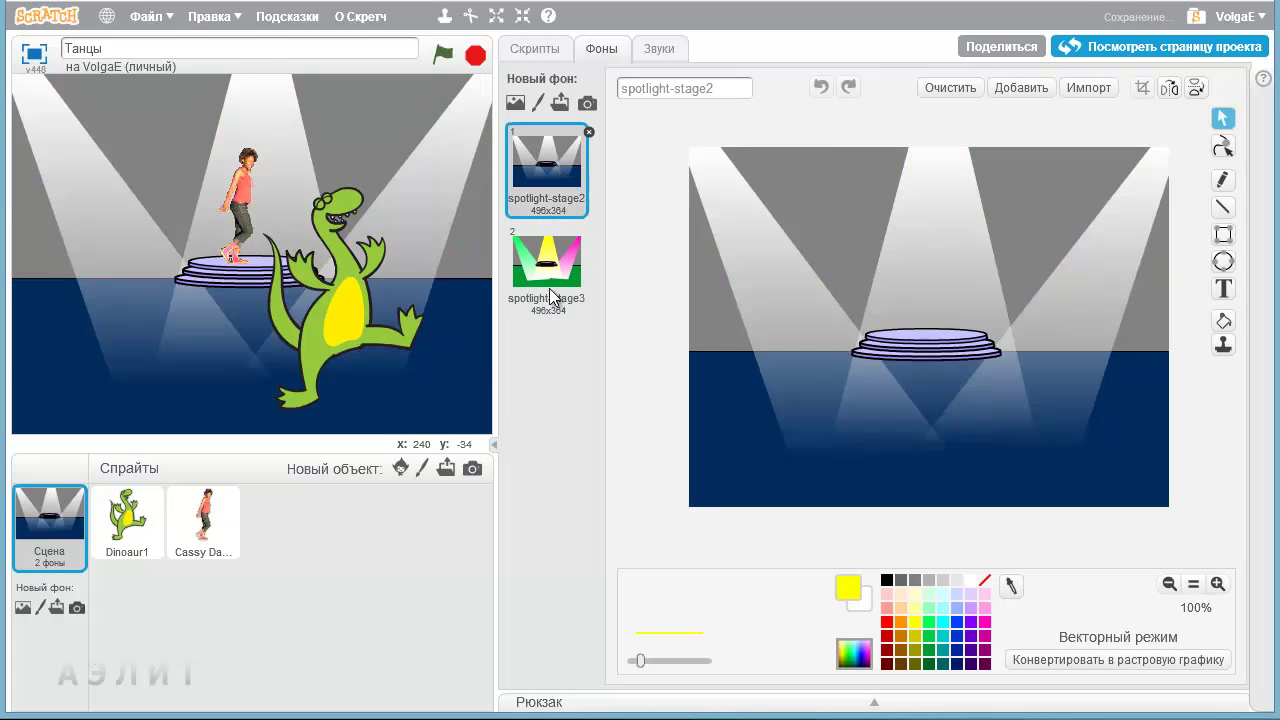
left_click(550, 290)
left_click(510, 52)
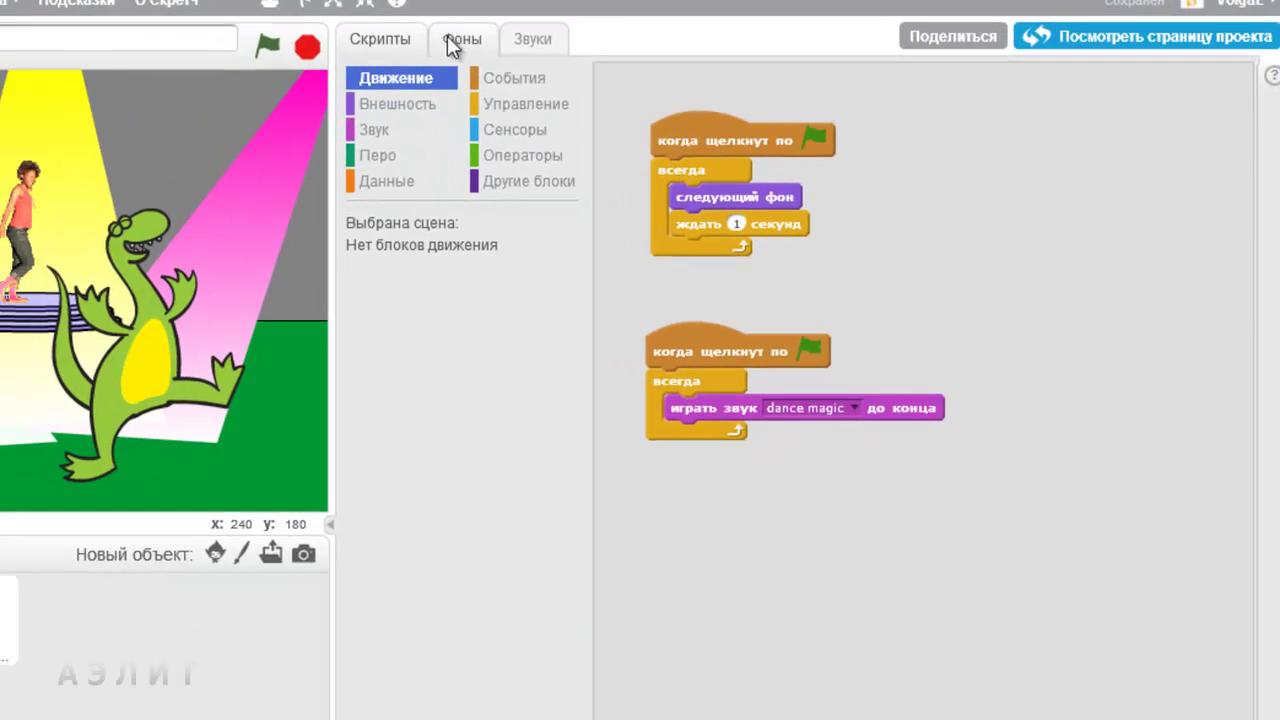
left_click(449, 38)
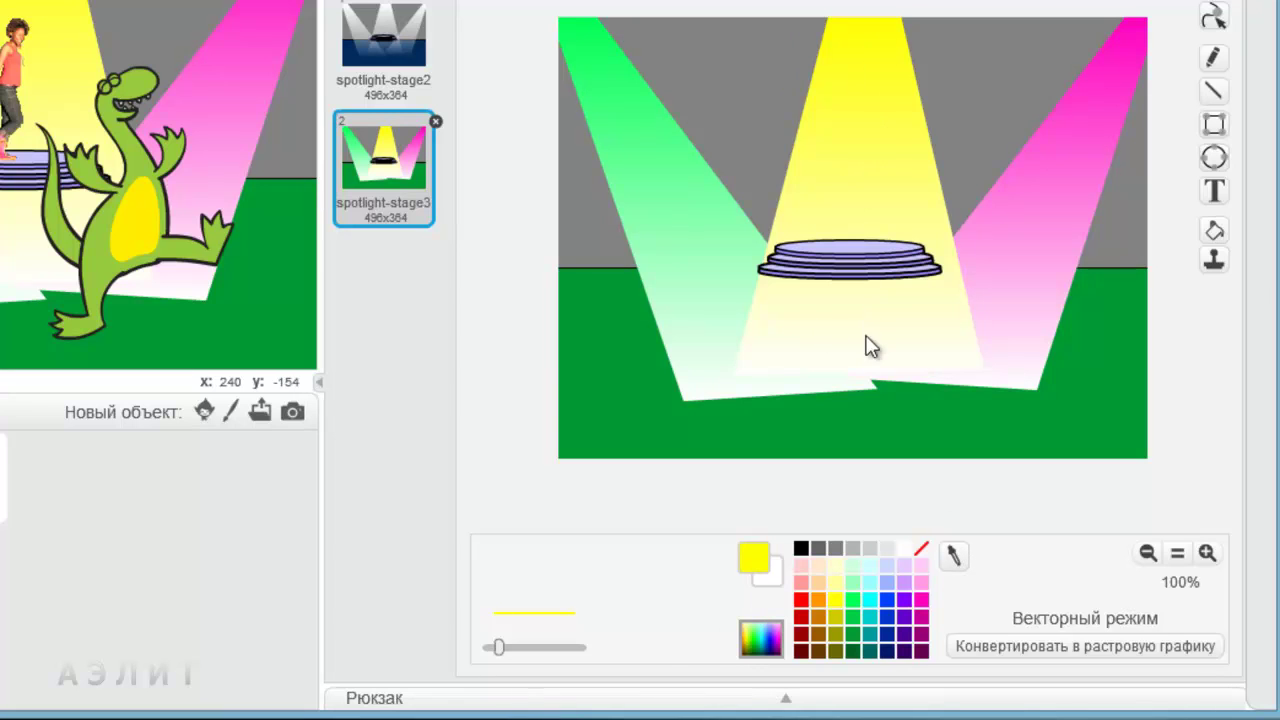
left_click(1214, 231)
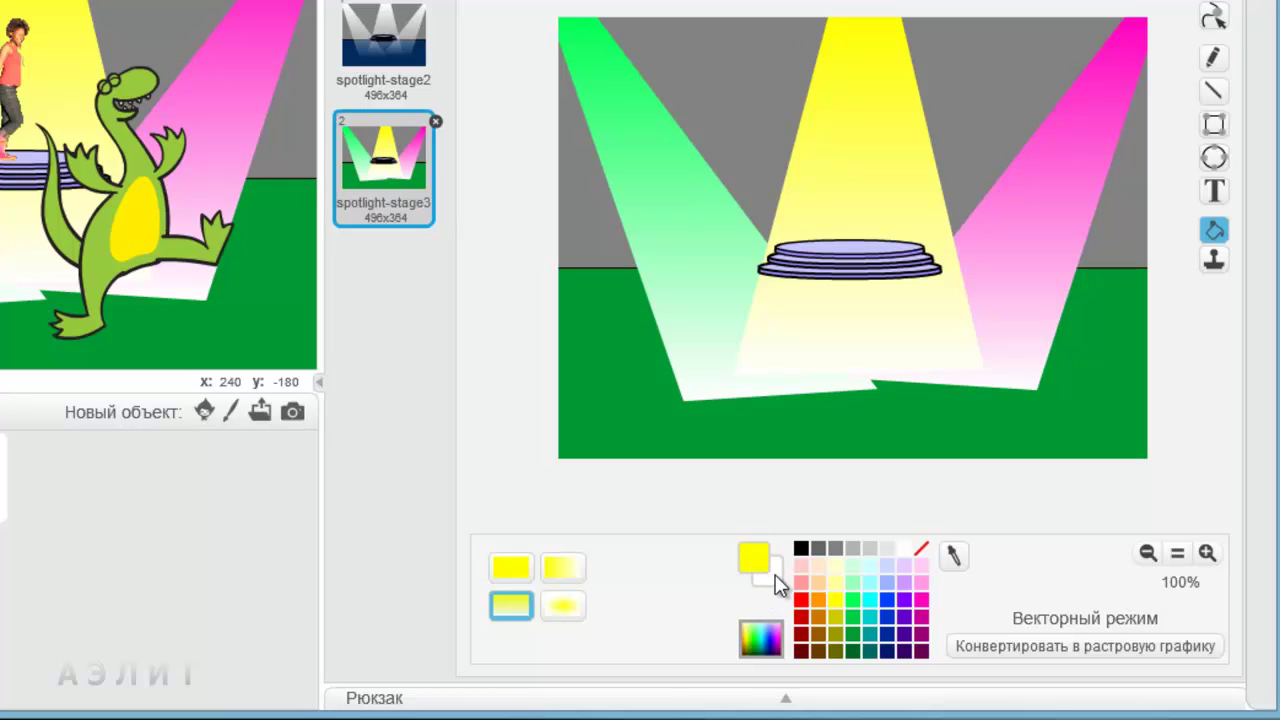
Ungroup the artwork of the spotlight-stage2 backdrop and select its right-hand spotlight beam.
left_click(366, 32)
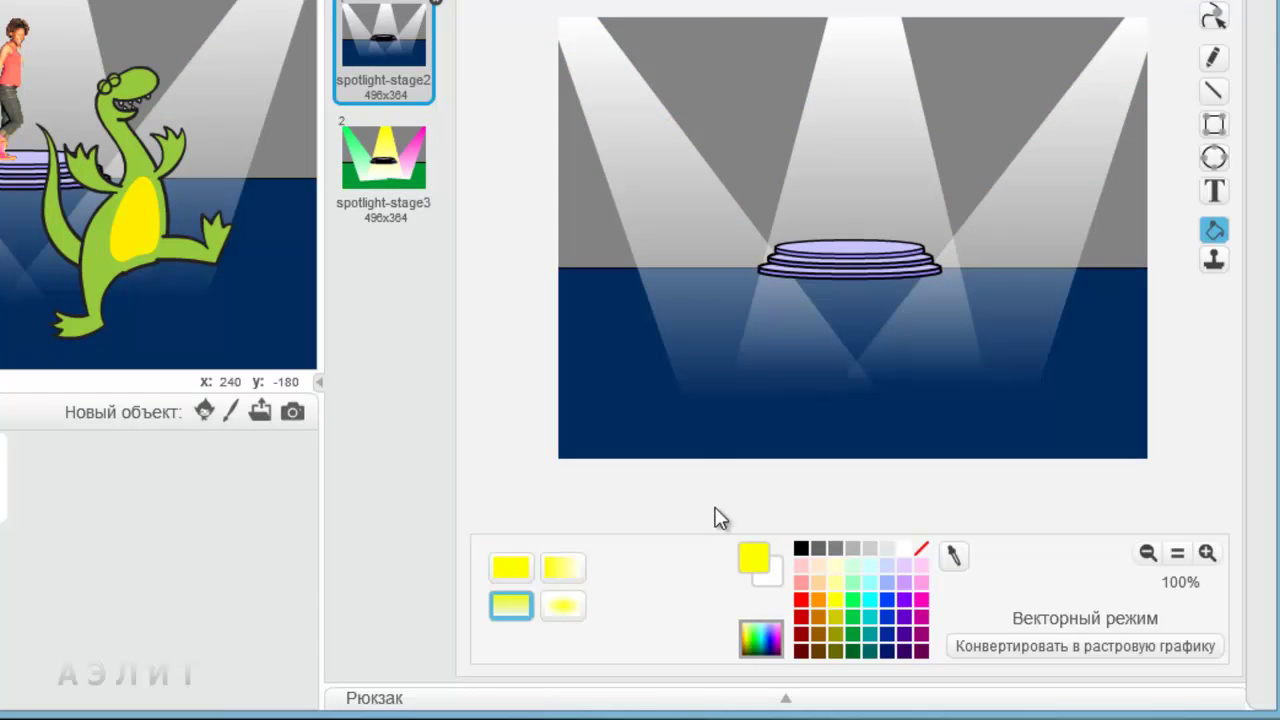
left_click(1213, 15)
left_click(999, 402)
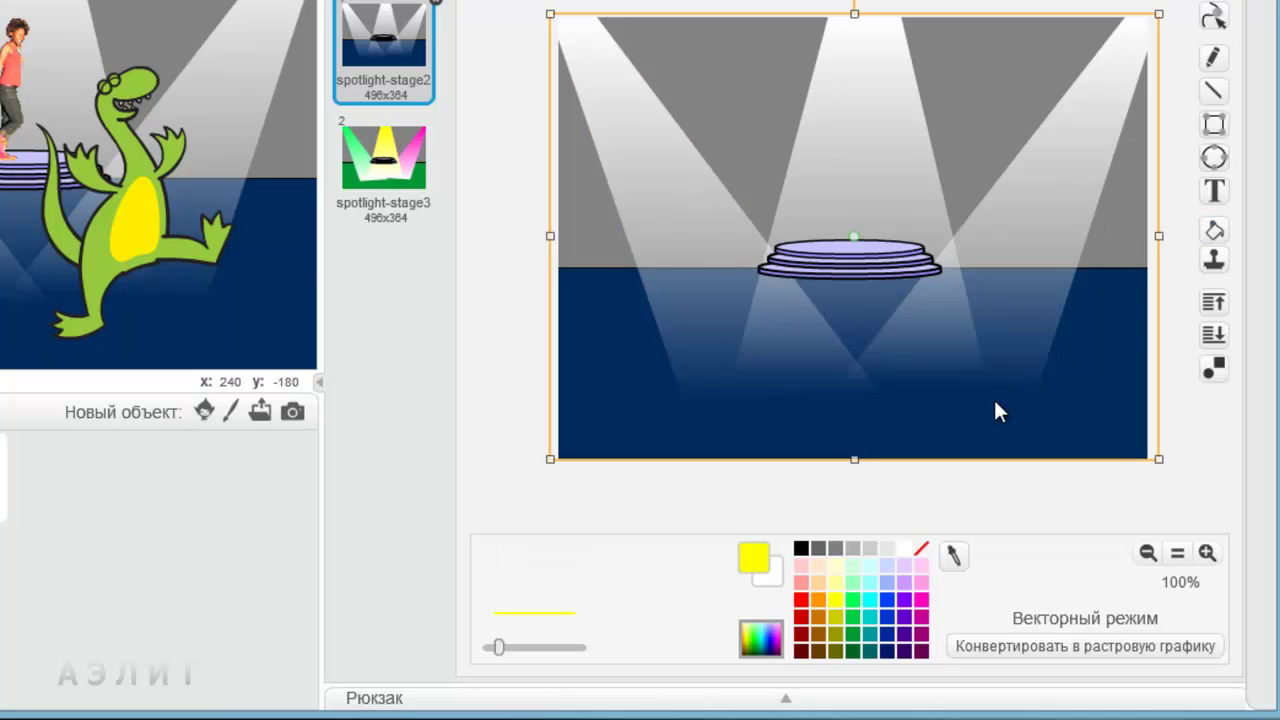
left_click(1214, 370)
left_click(1075, 197)
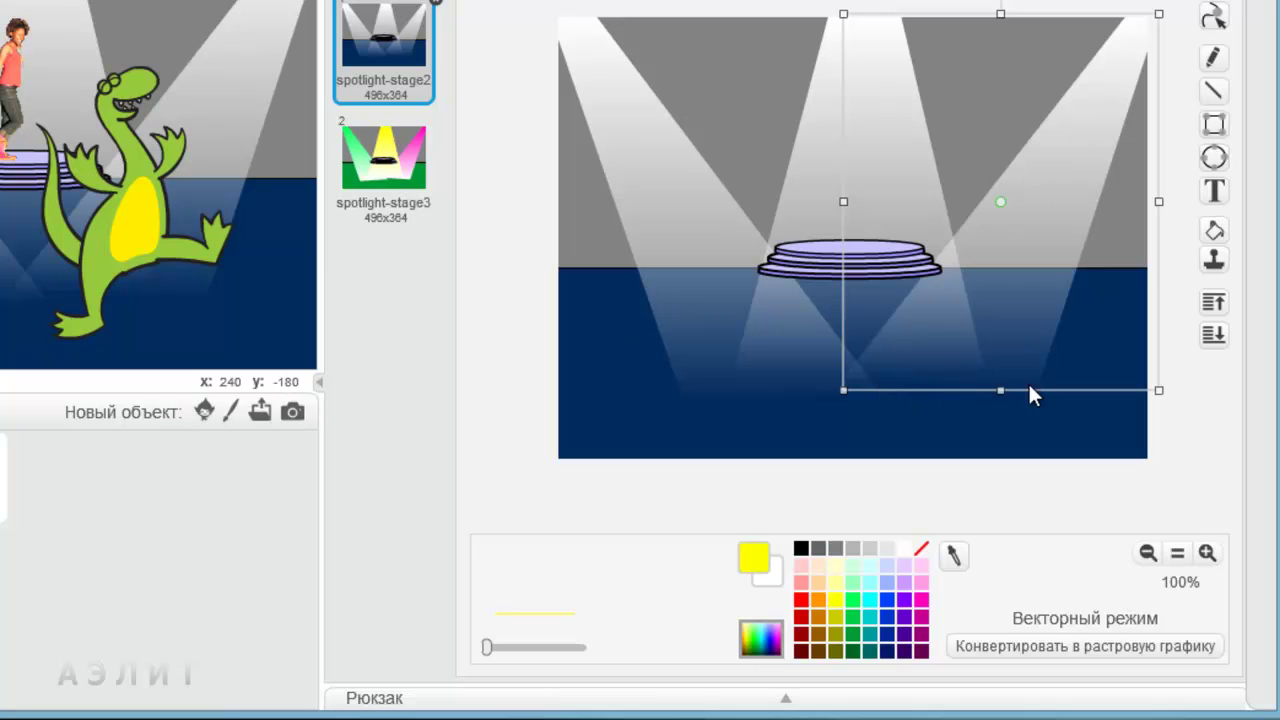
On the spotlight-stage3 backdrop, prepare the shape fill with white as the primary colour and transparent as the secondary colour.
left_click(392, 174)
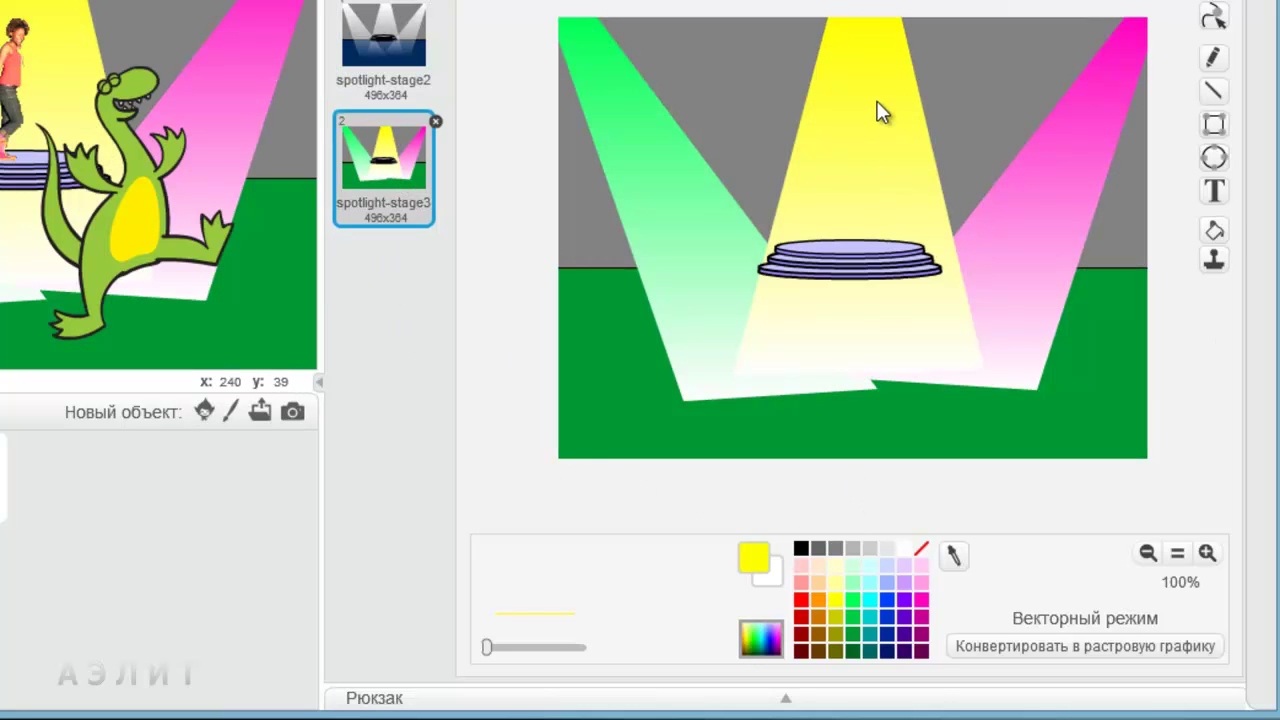
left_click(1214, 230)
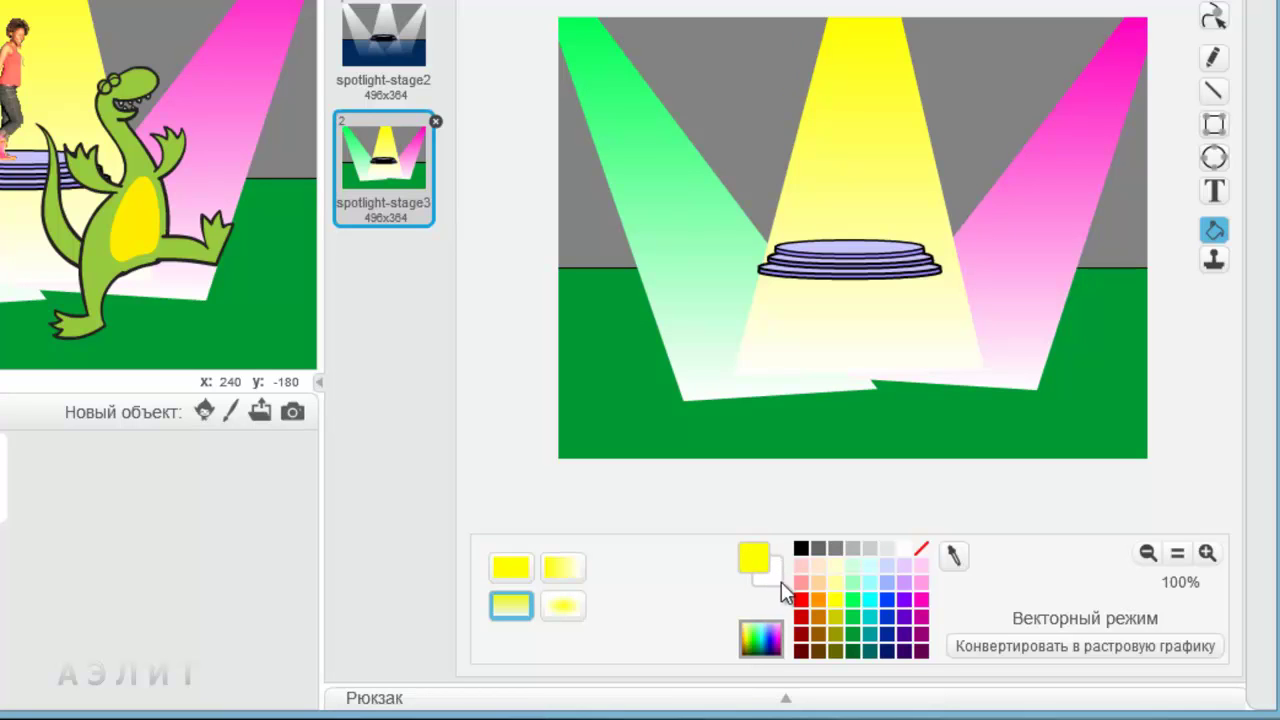
left_click(921, 549)
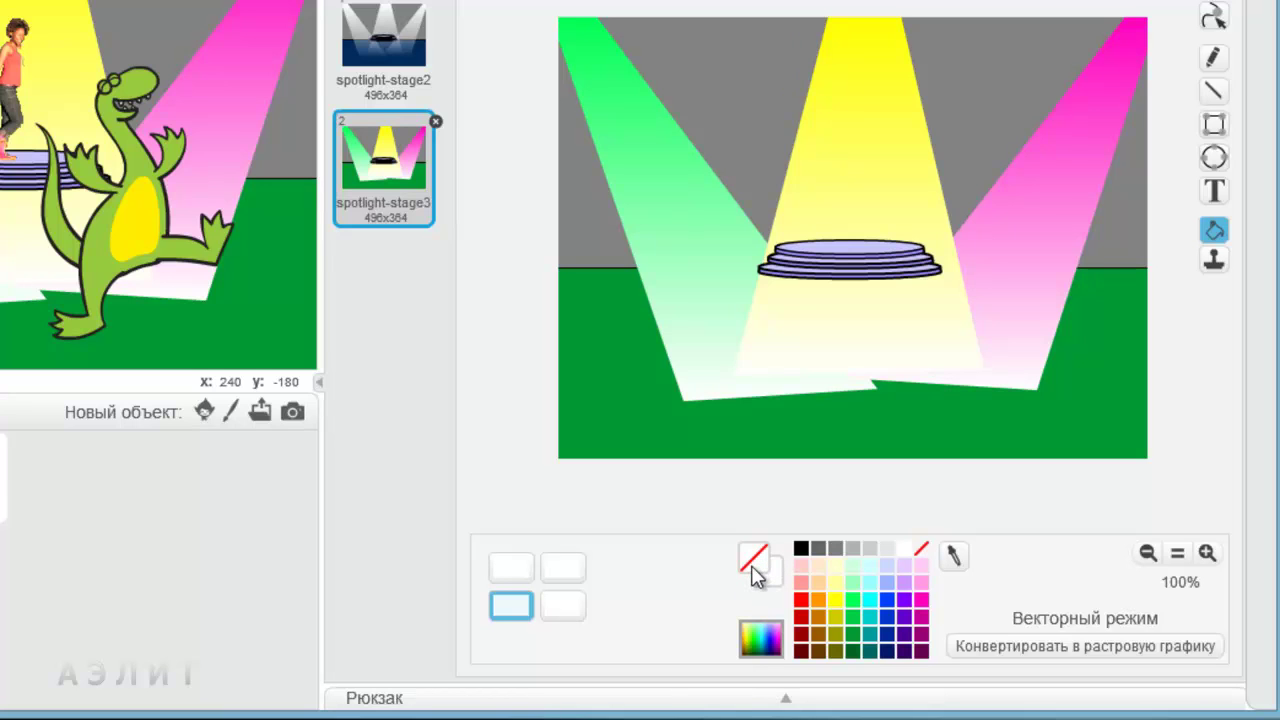
left_click_drag(759, 557, 779, 583)
left_click(840, 157)
left_click(760, 566)
left_click(760, 566)
left_click(760, 566)
left_click(760, 566)
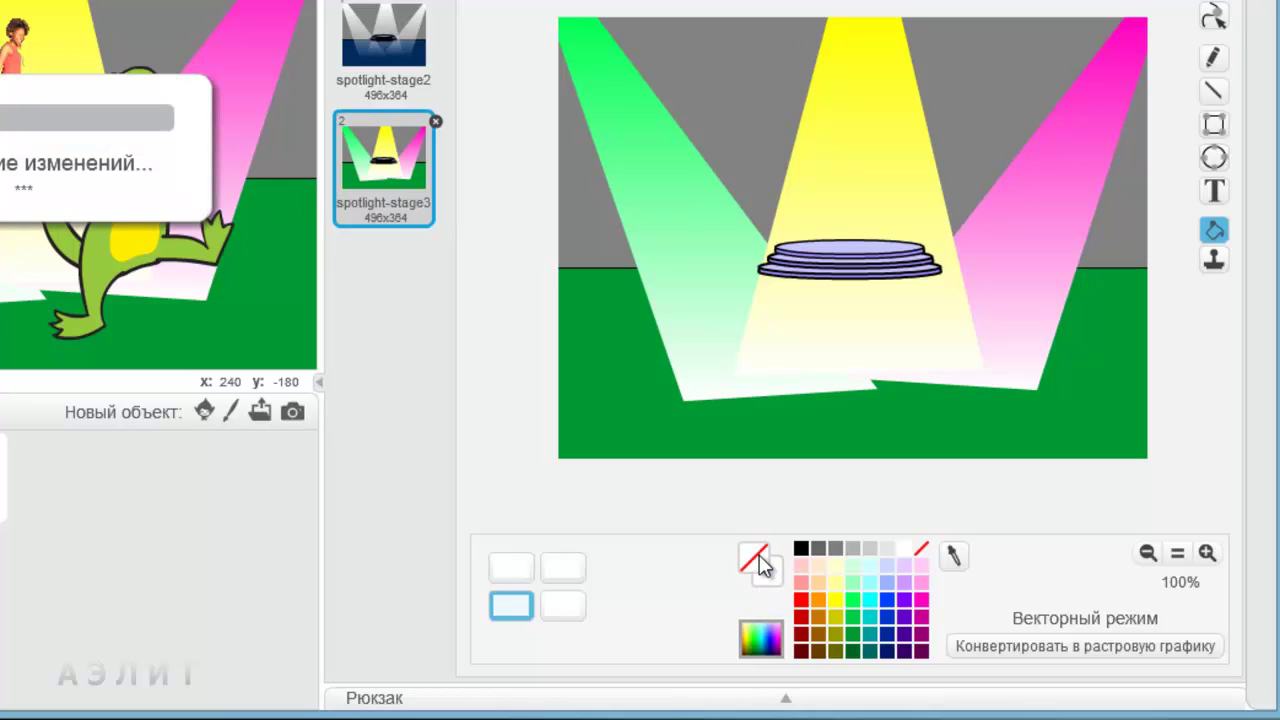
left_click(760, 566)
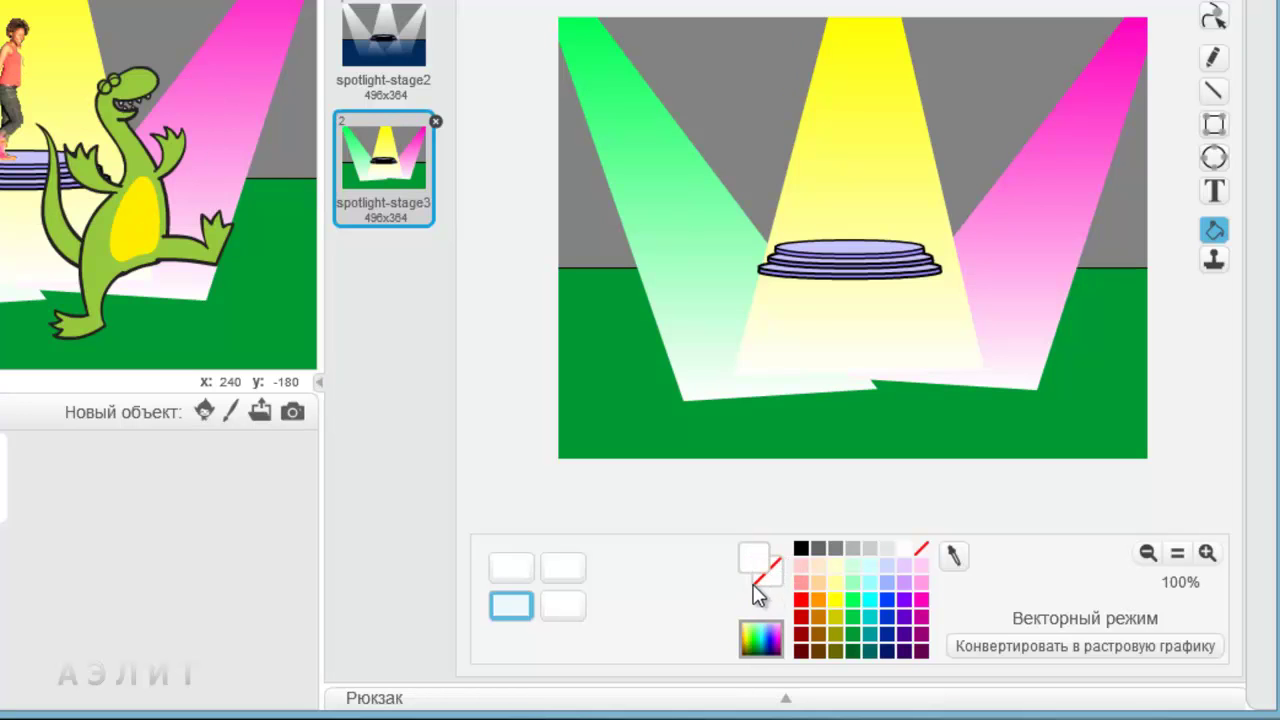
Fill the centre spotlight beam with a yellow-to-transparent vertical gradient and the right beam with a magenta-to-transparent one.
left_click(835, 599)
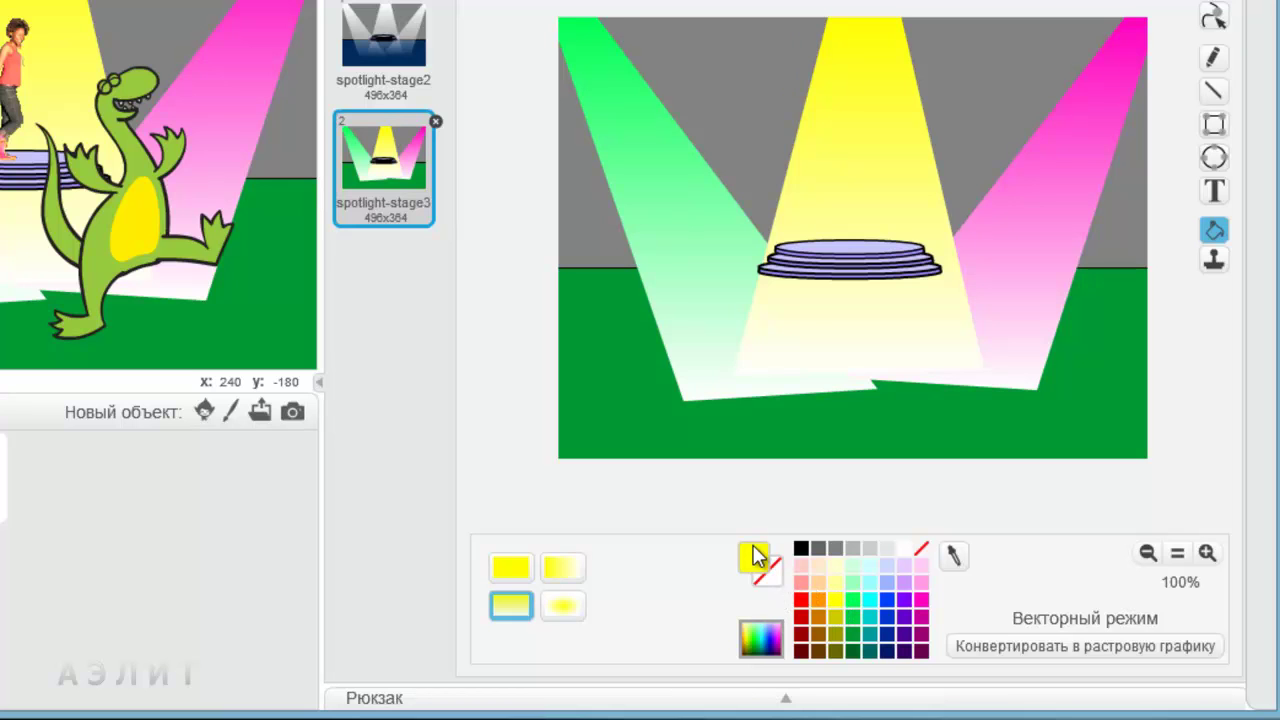
left_click(888, 204)
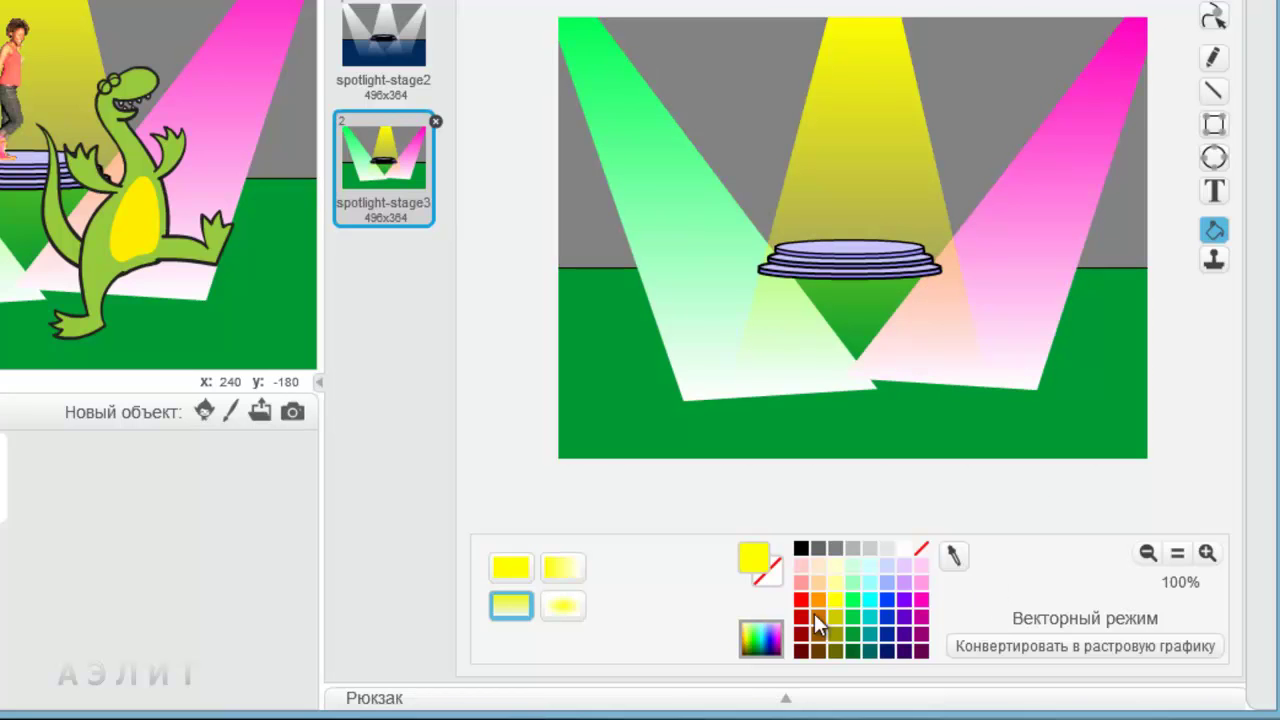
left_click(921, 599)
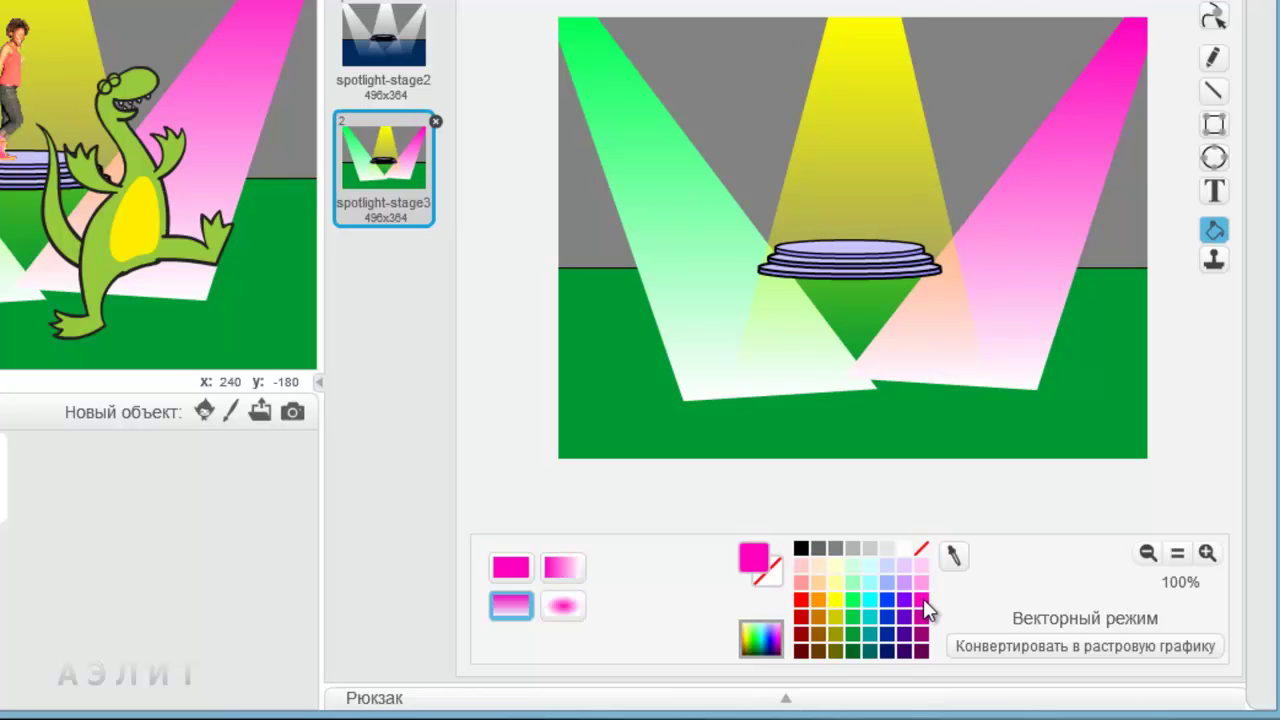
left_click(1108, 50)
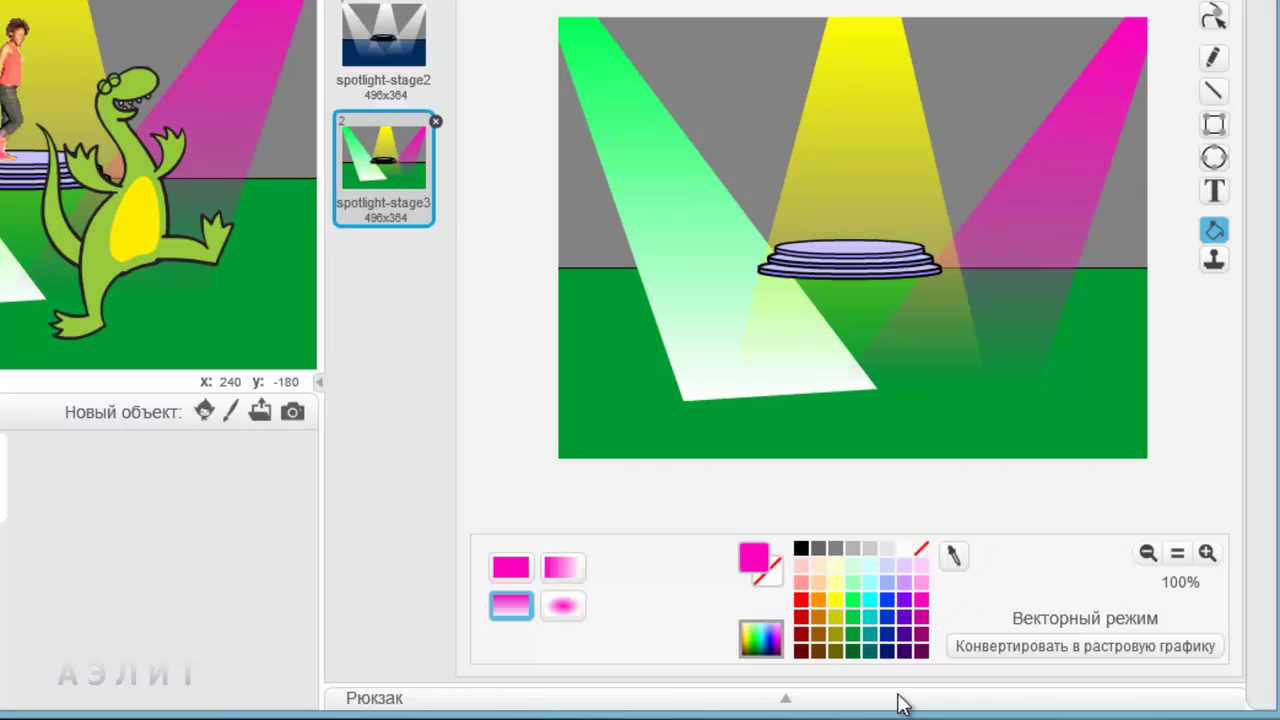
Fill the left spotlight beam with a green-to-transparent gradient and recolour it with a light purple one.
left_click(853, 598)
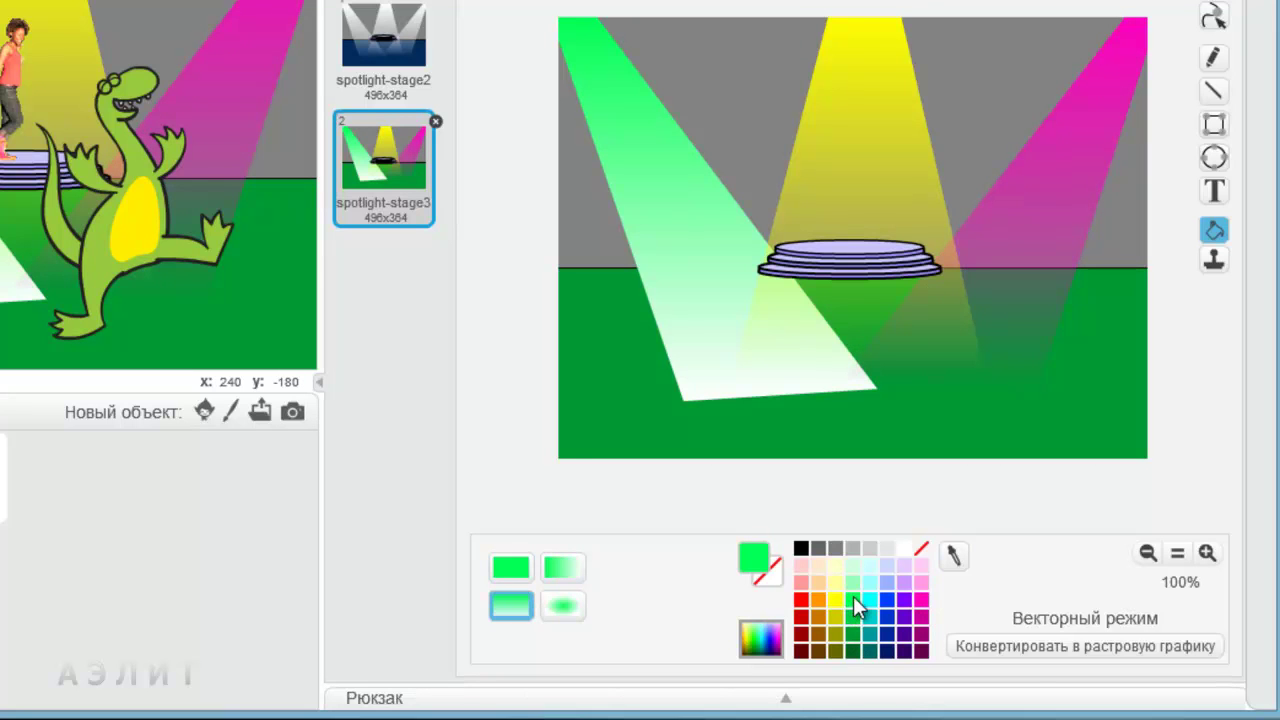
left_click(666, 247)
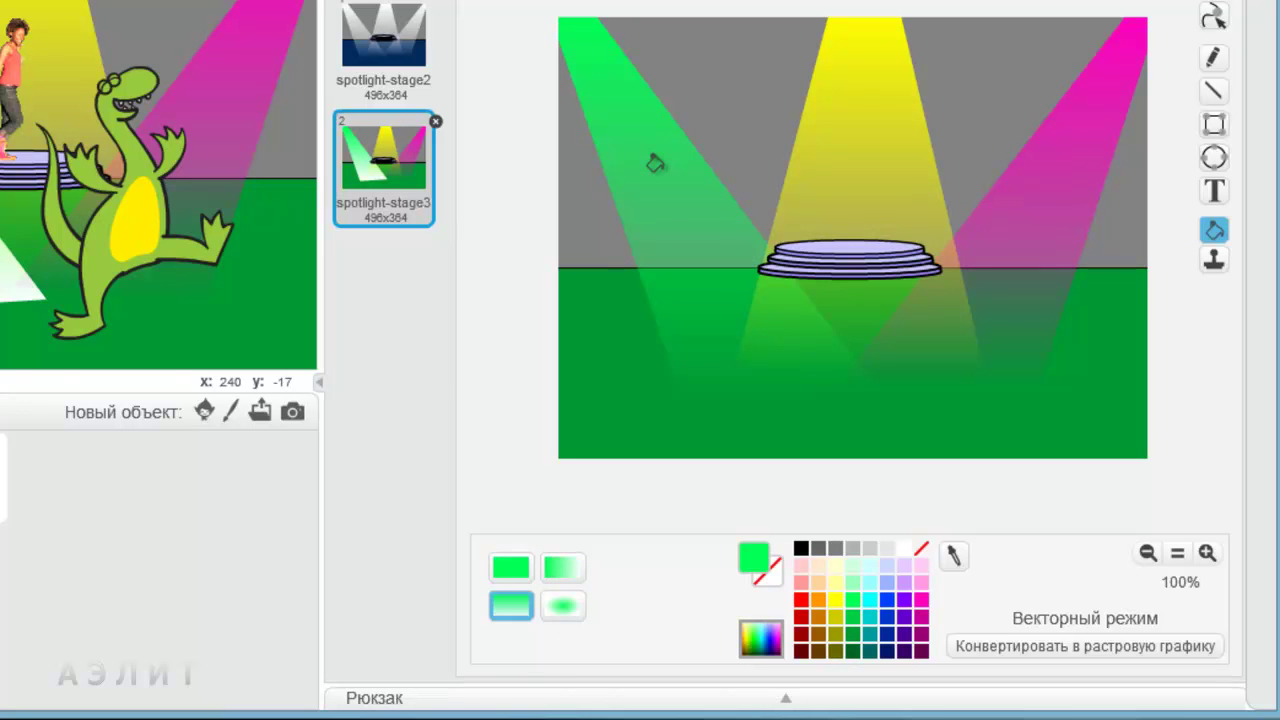
left_click(904, 583)
left_click(604, 134)
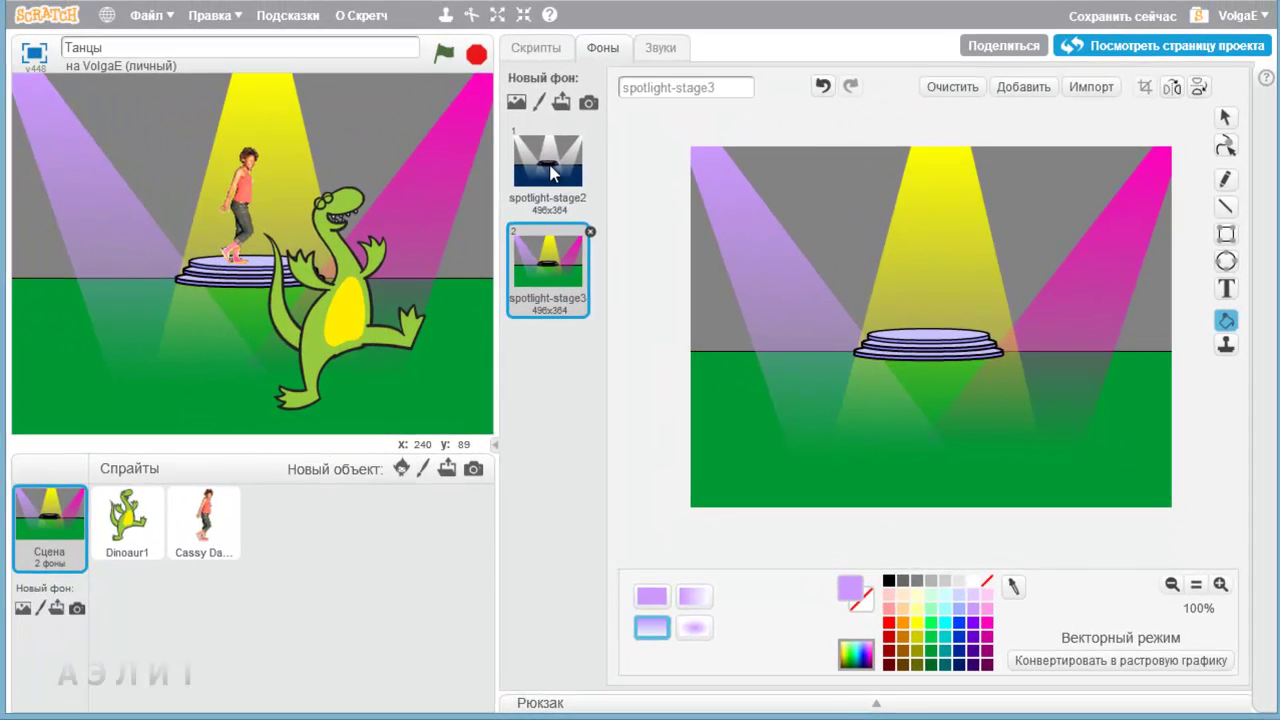
Compare the recoloured spotlight-stage3 backdrop with spotlight-stage2 and run the project to preview the lighting change.
left_click(553, 173)
left_click(568, 280)
left_click(558, 180)
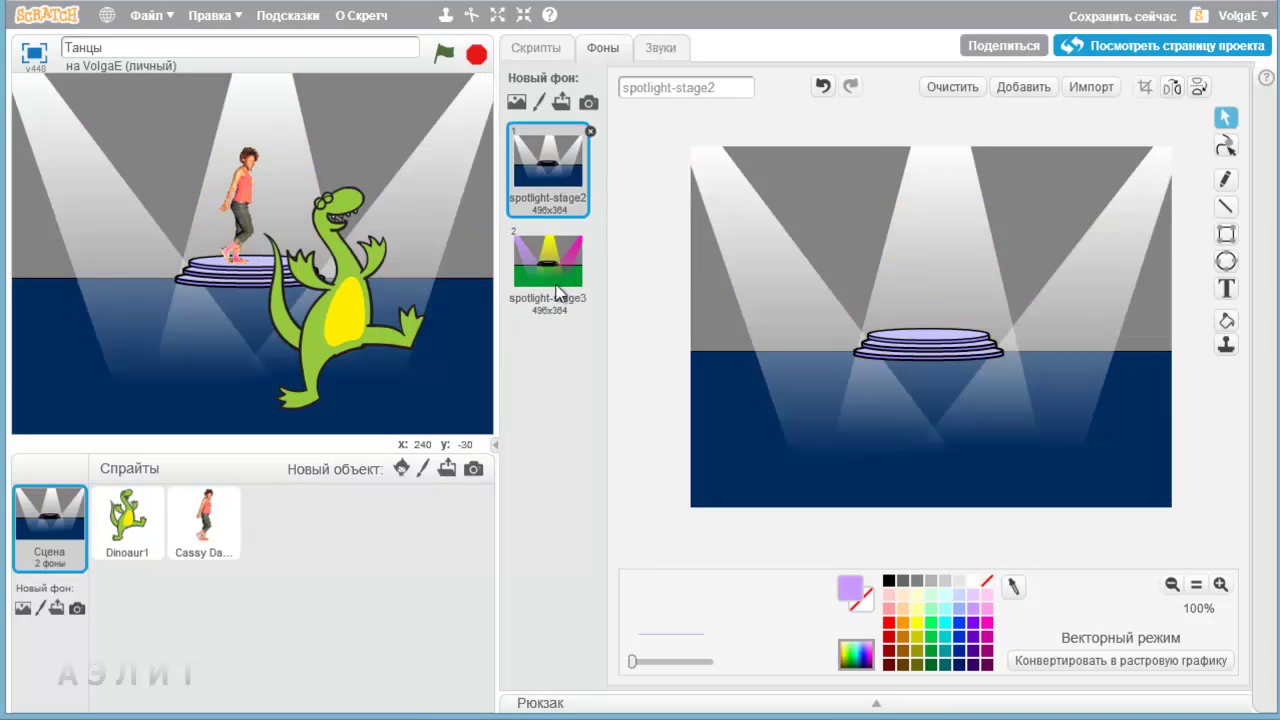
left_click(560, 280)
left_click(558, 186)
left_click(560, 285)
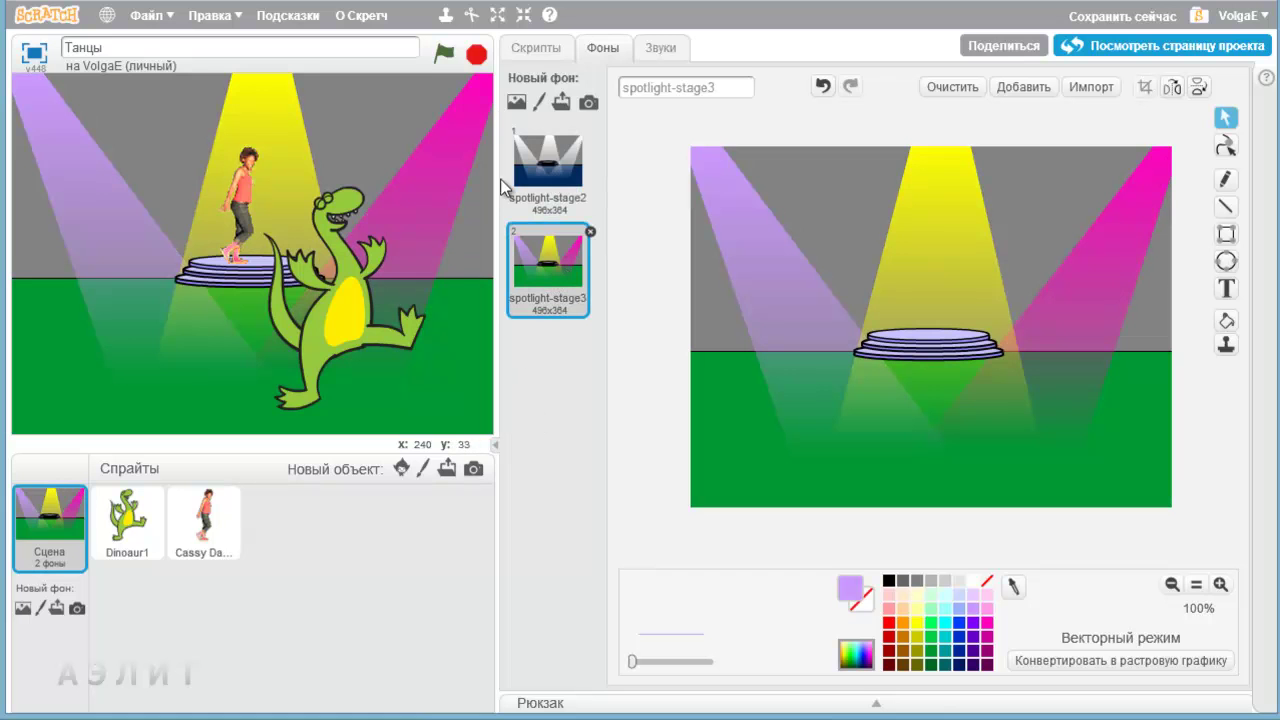
left_click(443, 56)
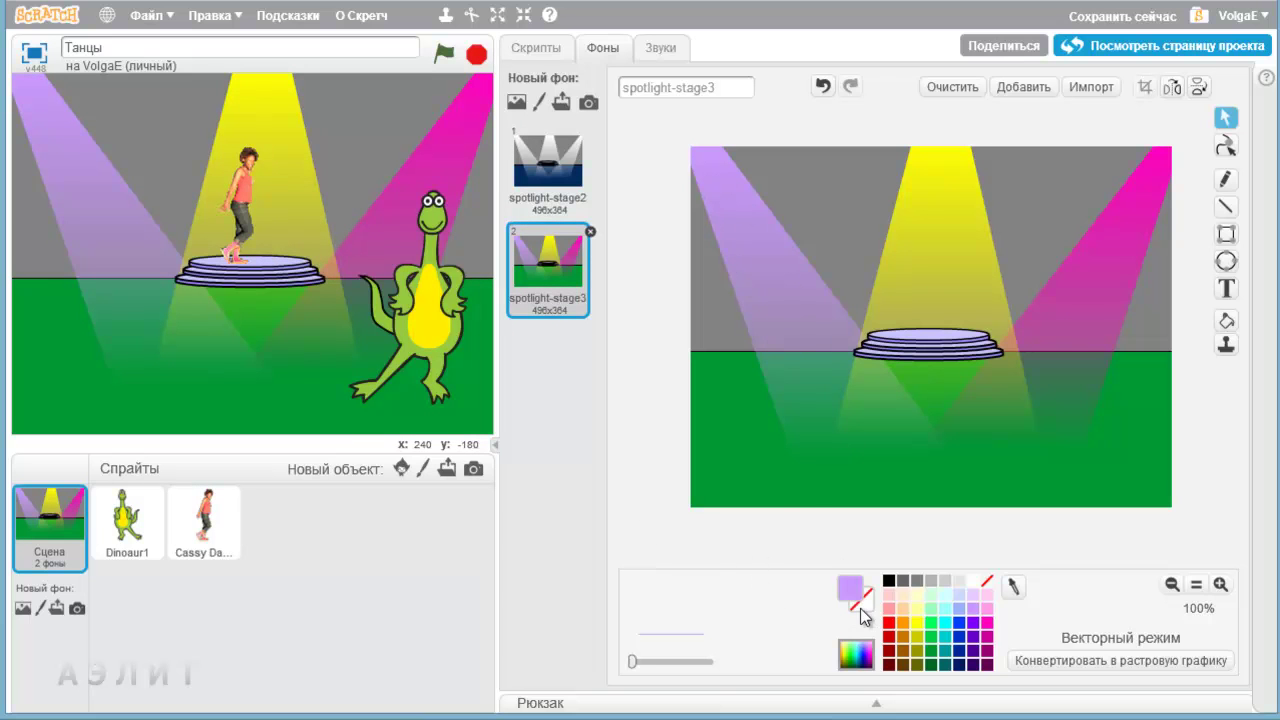
Fill the left spotlight beam of spotlight-stage3 with a red-to-transparent vertical gradient.
left_click(1226, 320)
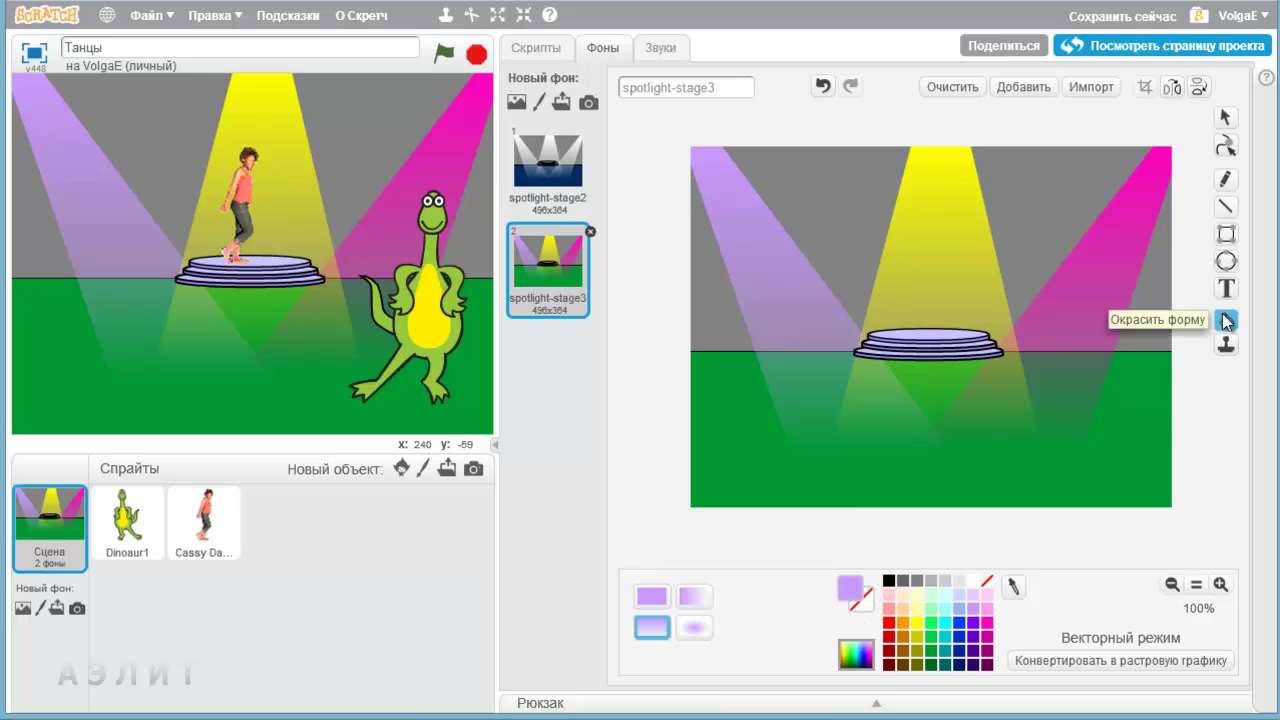
left_click(855, 599)
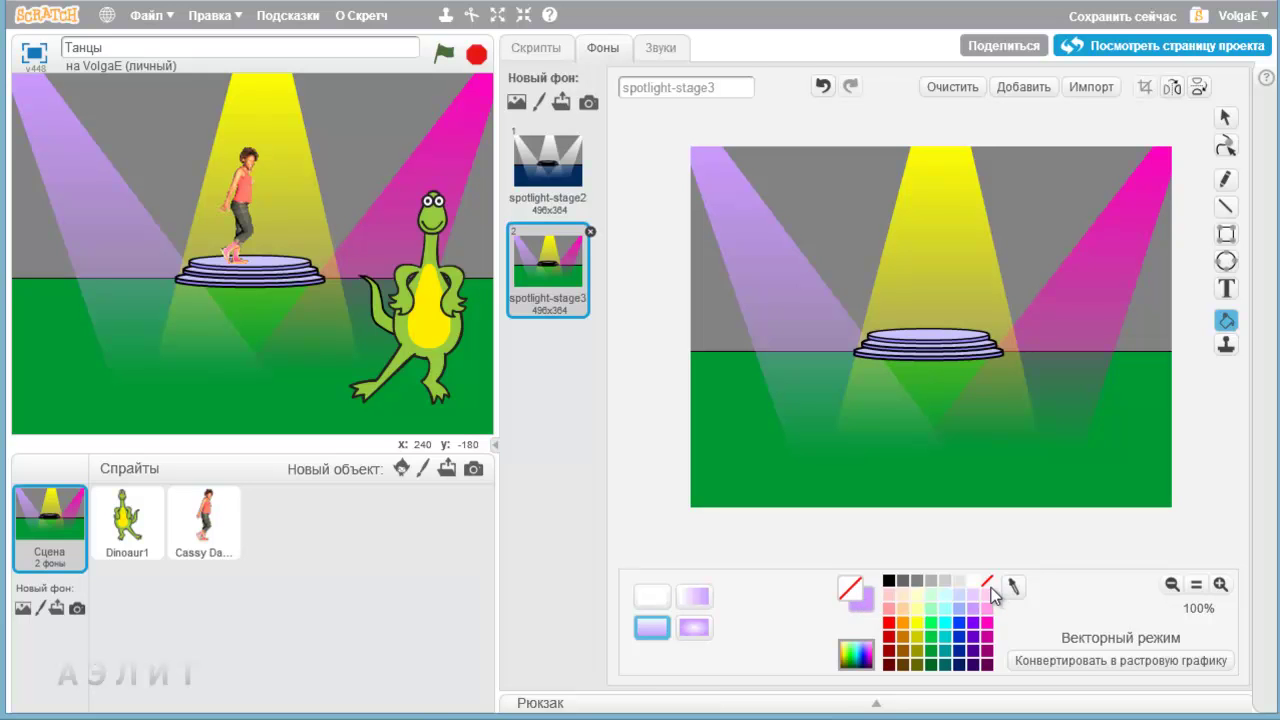
left_click(852, 589)
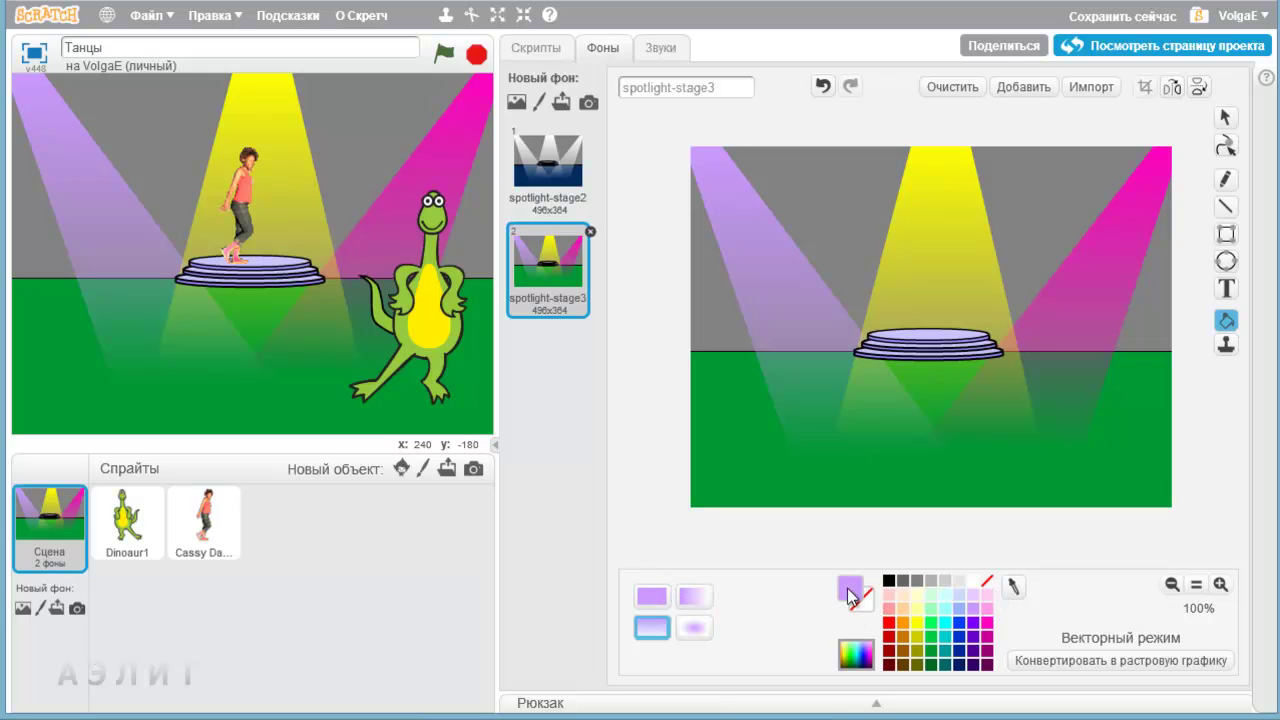
left_click(890, 622)
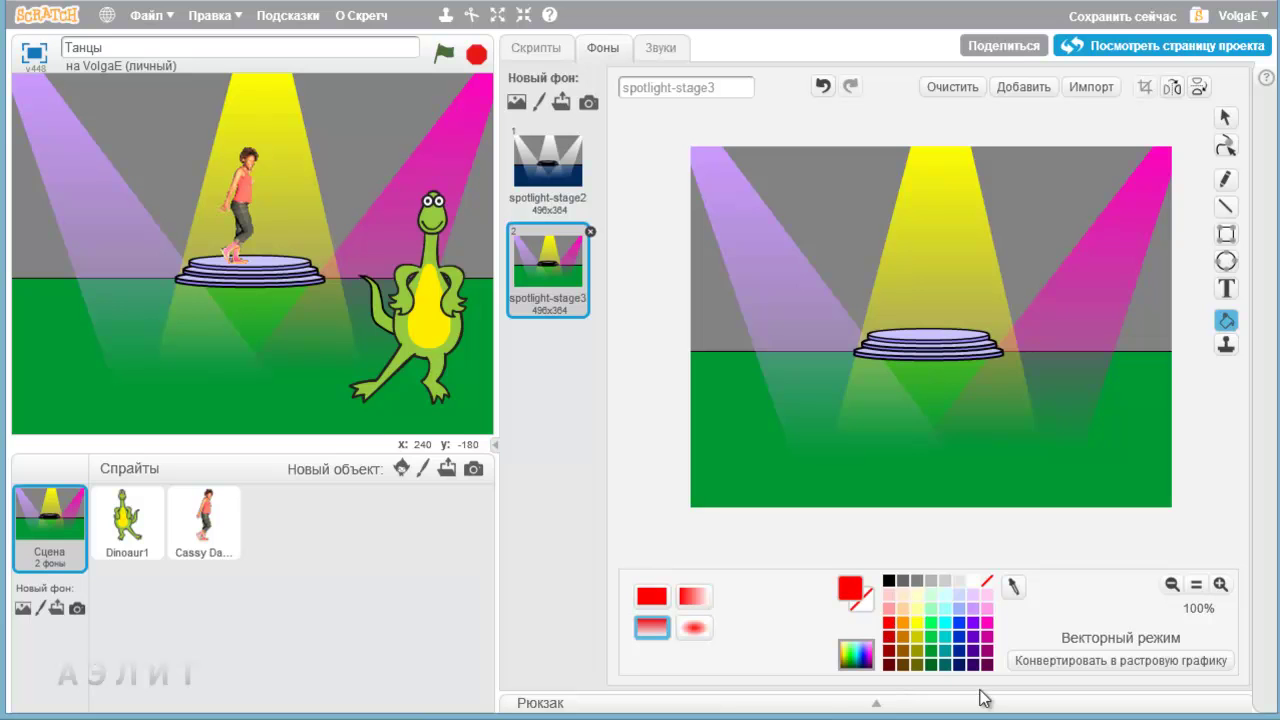
left_click(722, 207)
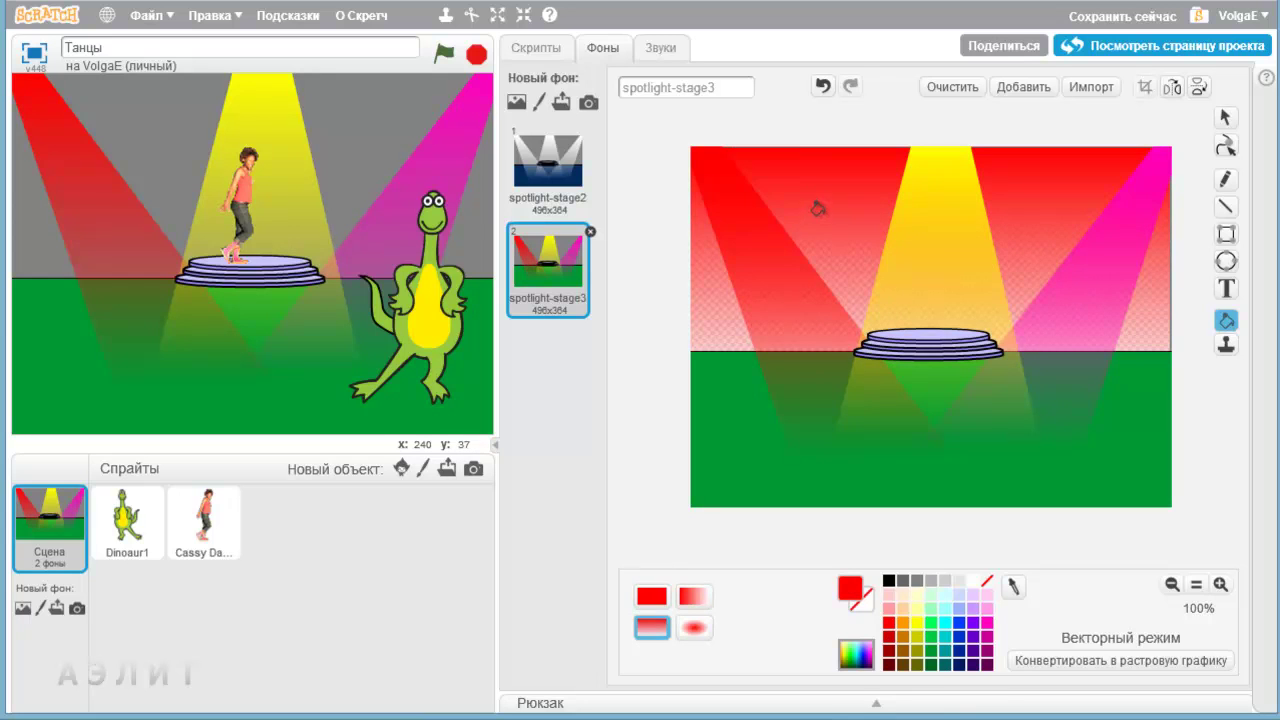
Fill the grey wall behind the beams with a violet-to-transparent vertical gradient.
left_click(975, 624)
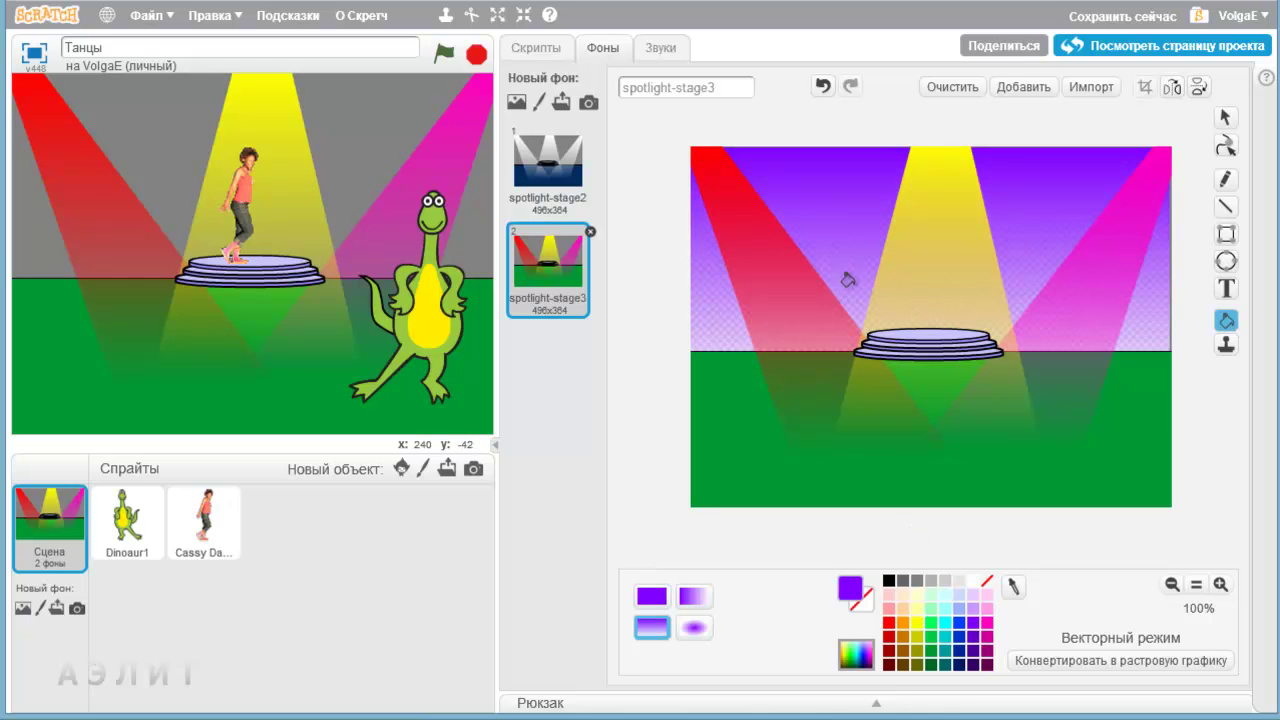
left_click(838, 199)
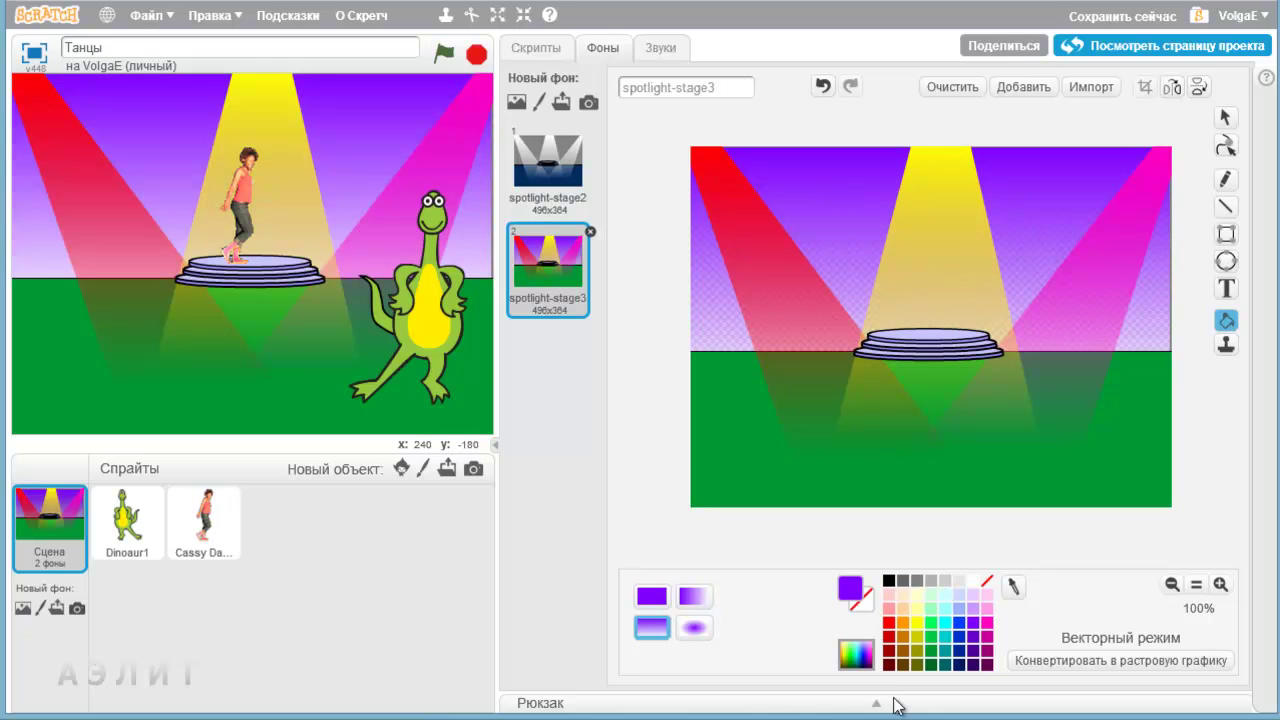